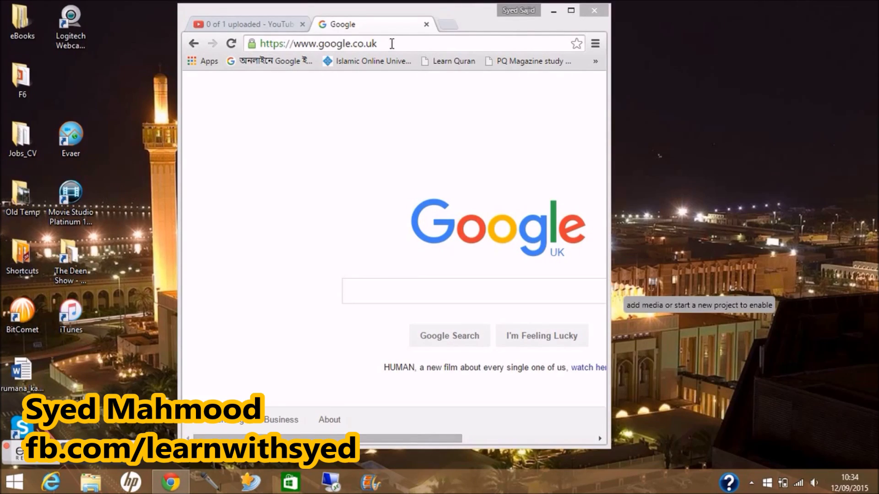
Search Google for 'pcloud transfer' and open the 'Send large files up to 5GB for free' pCloud site
{"action": "left_click", "coordinate": [372, 287]}
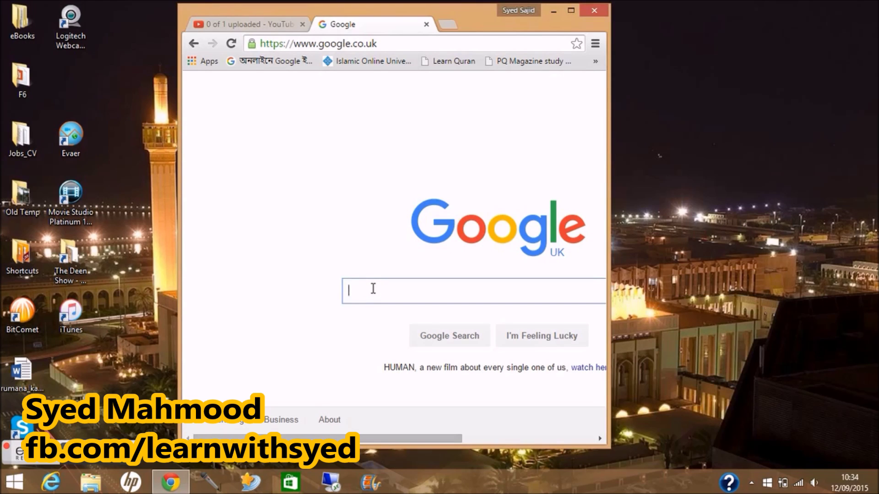
{"action": "type", "text": "p"}
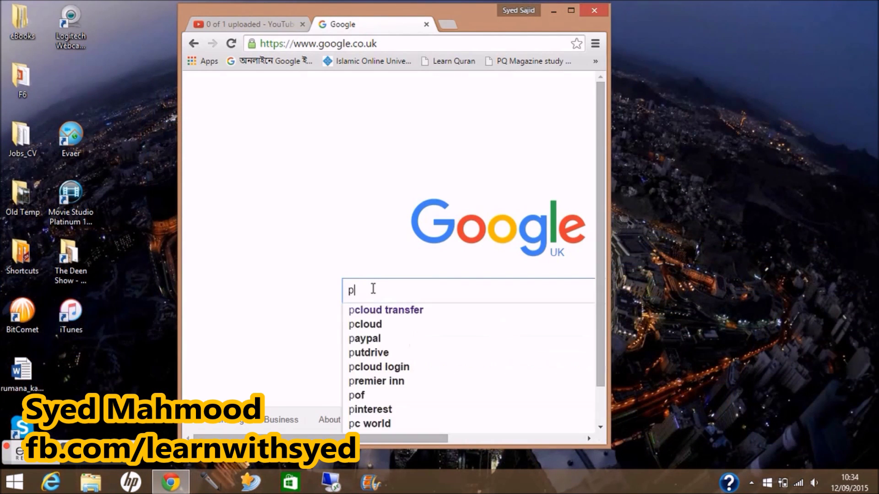
{"action": "type", "text": "cloud"}
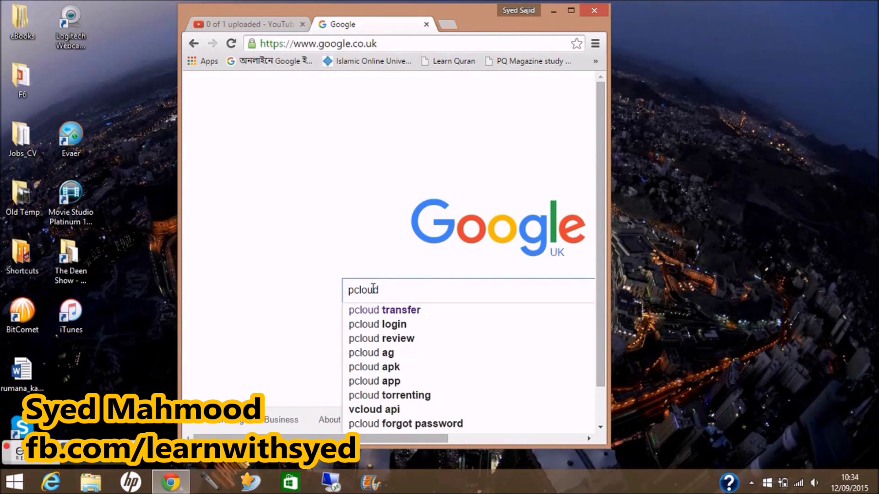
{"action": "key", "text": "Down"}
{"action": "key", "text": "Return"}
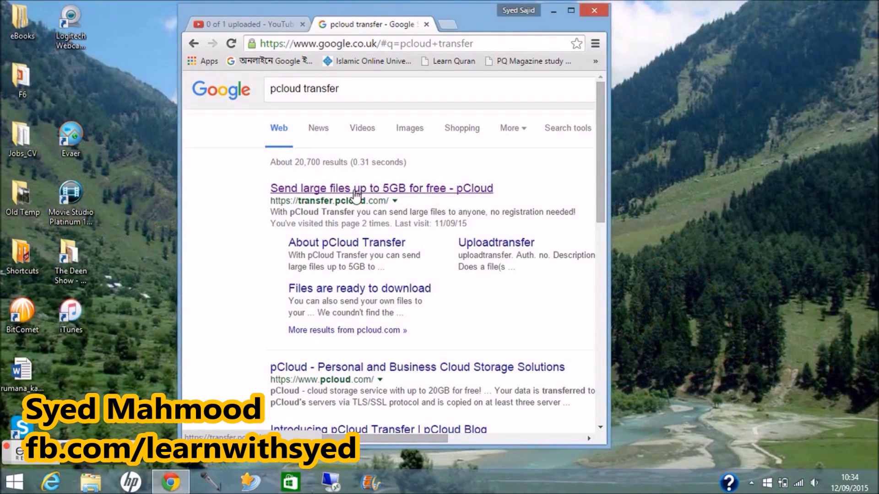
{"action": "left_click", "coordinate": [355, 194]}
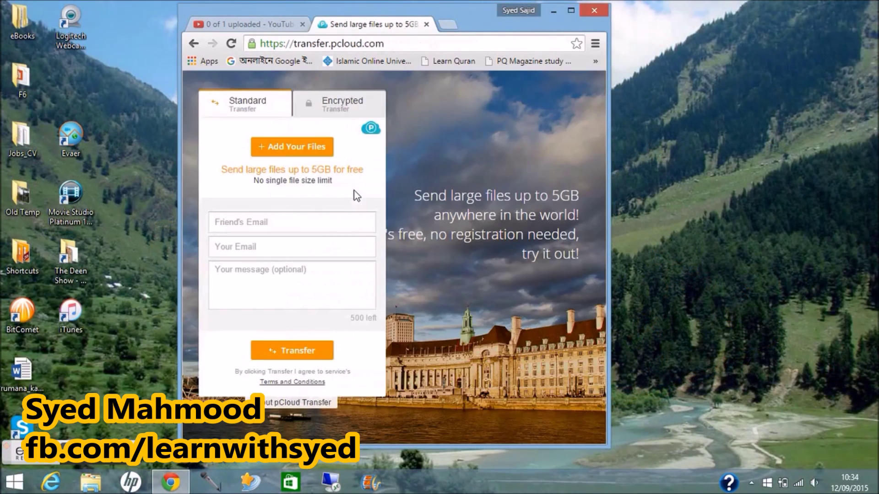
{"action": "left_click", "coordinate": [296, 148]}
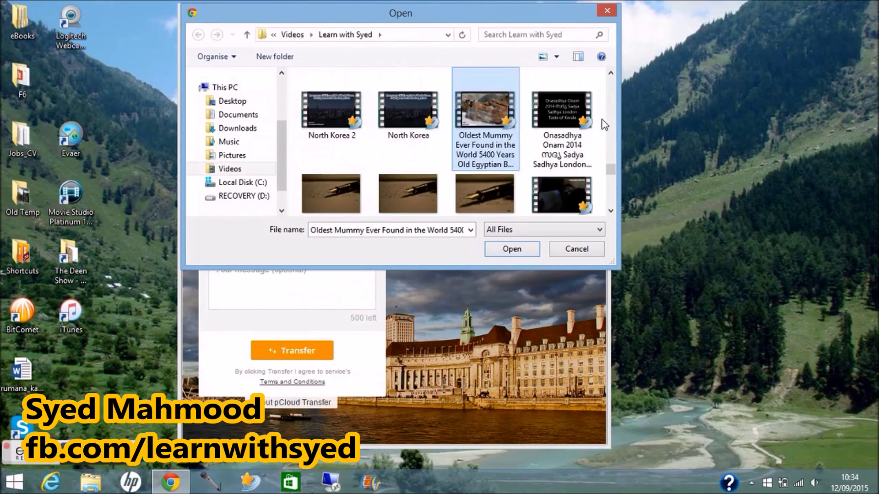
{"action": "type", "text": "co"}
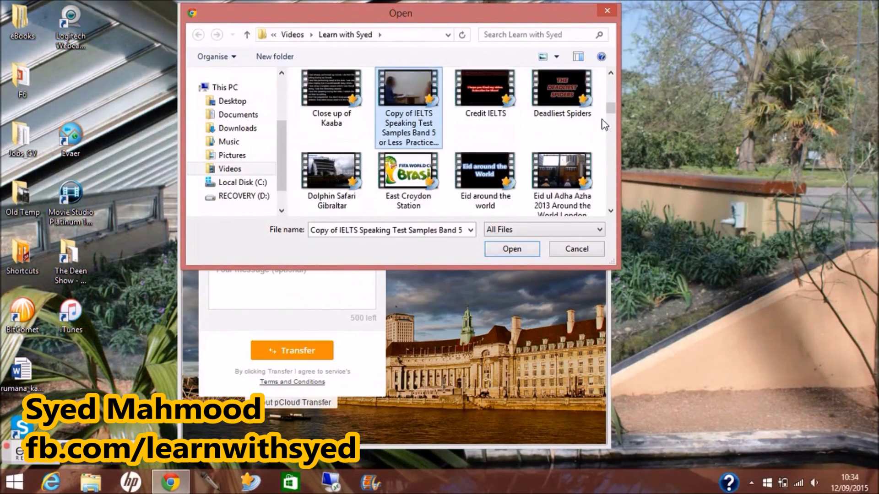
Add the 32.3 MB 'Copy of IELTS Speaking Test' video as the first transfer file
{"action": "double_click", "coordinate": [407, 111]}
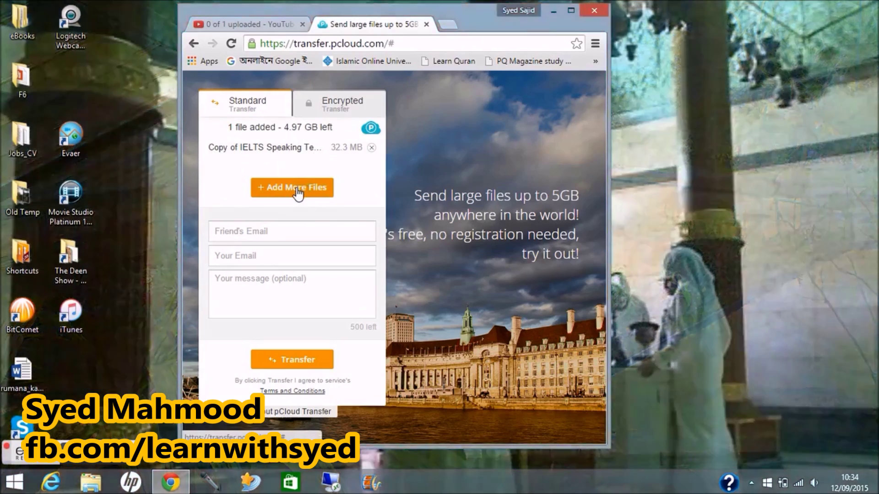
Add Katanga.mp4 (35.1 MB) as the second file, leaving 4.93 GB free
{"action": "left_click", "coordinate": [297, 194]}
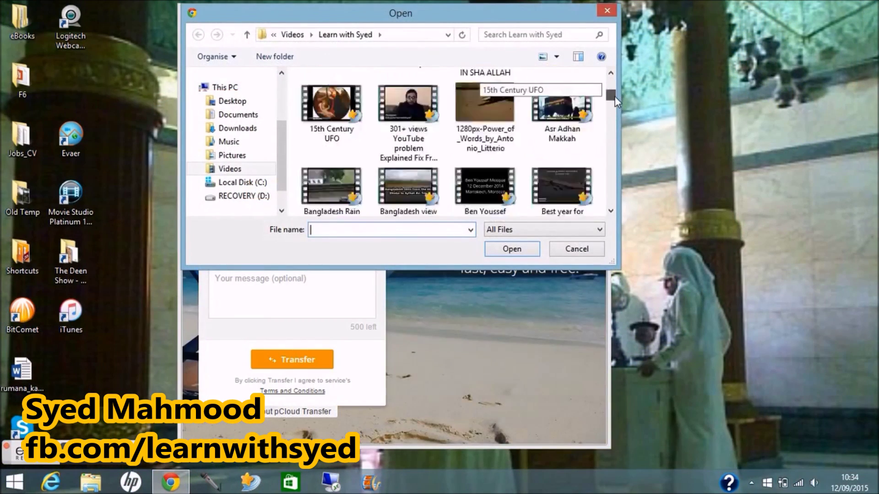
{"action": "left_click_drag", "start_coordinate": [613, 85], "coordinate": [610, 121]}
{"action": "left_click", "coordinate": [469, 138]}
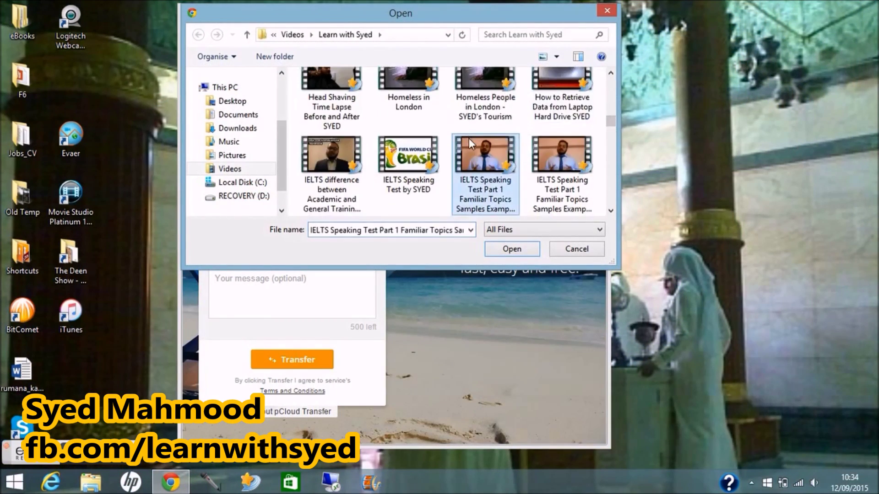
{"action": "key", "text": "k"}
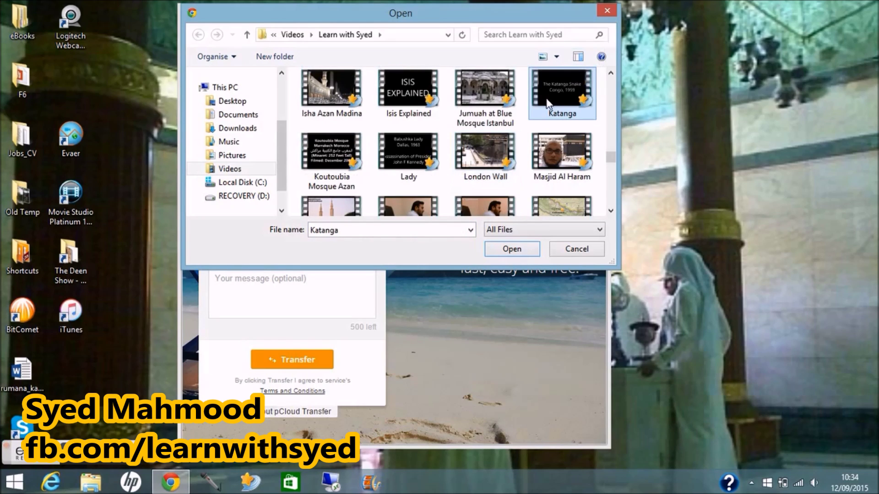
{"action": "double_click", "coordinate": [549, 100]}
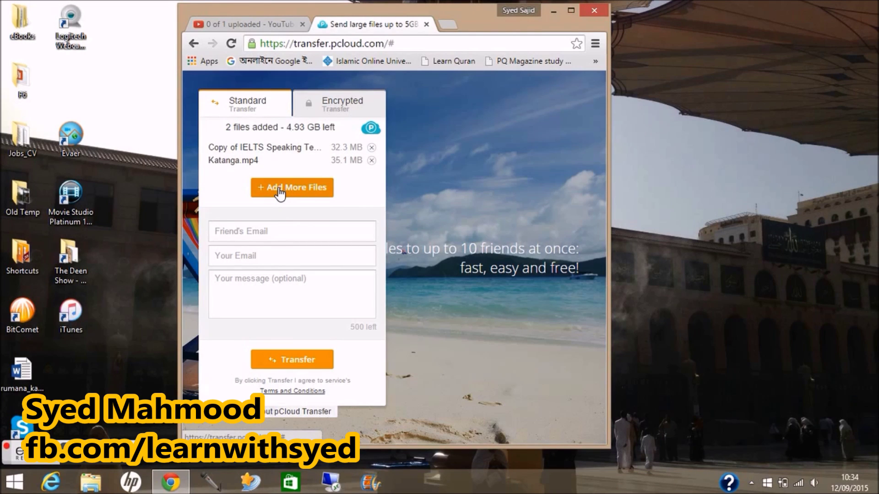
{"action": "left_click", "coordinate": [276, 232]}
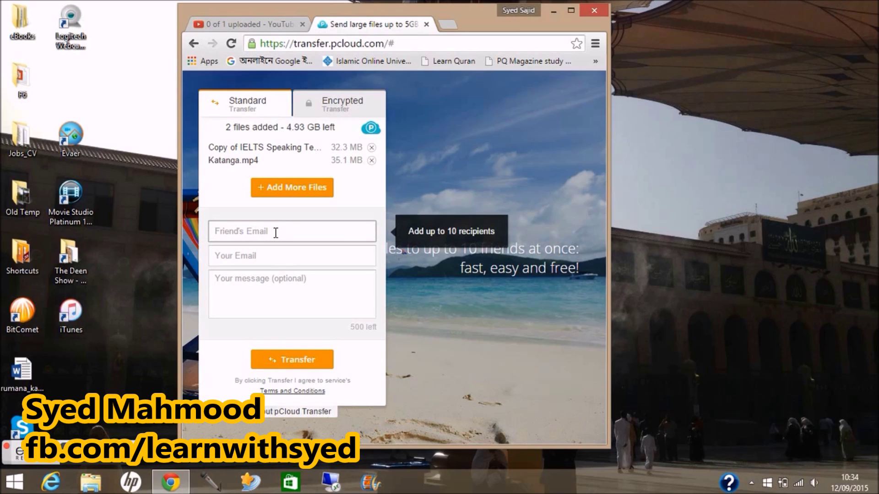
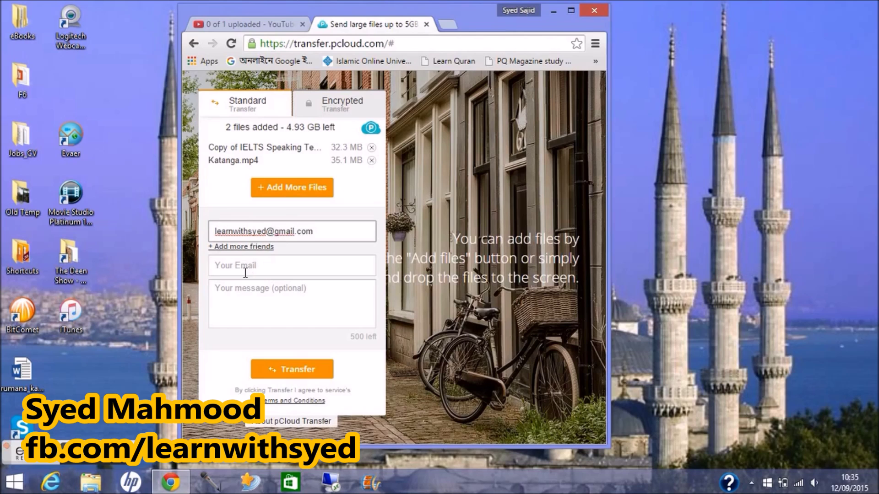
Enter the recipient's email address and begin typing the sender's own email
{"action": "left_click", "coordinate": [245, 273]}
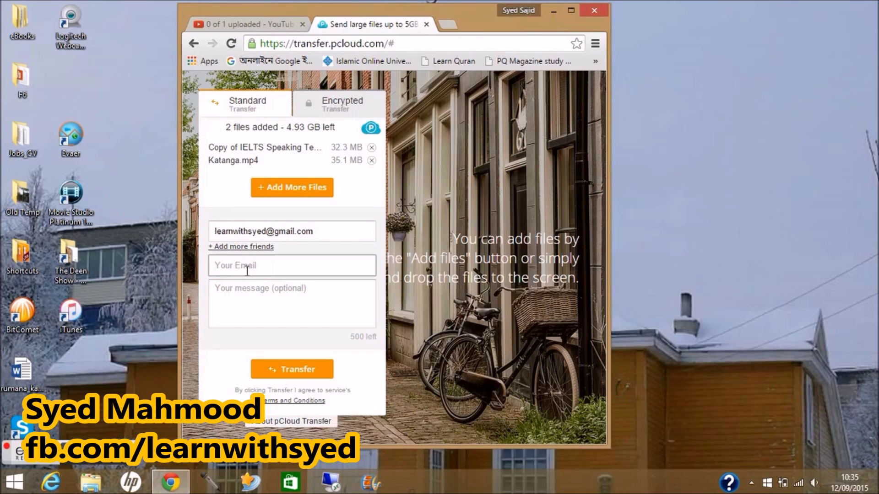
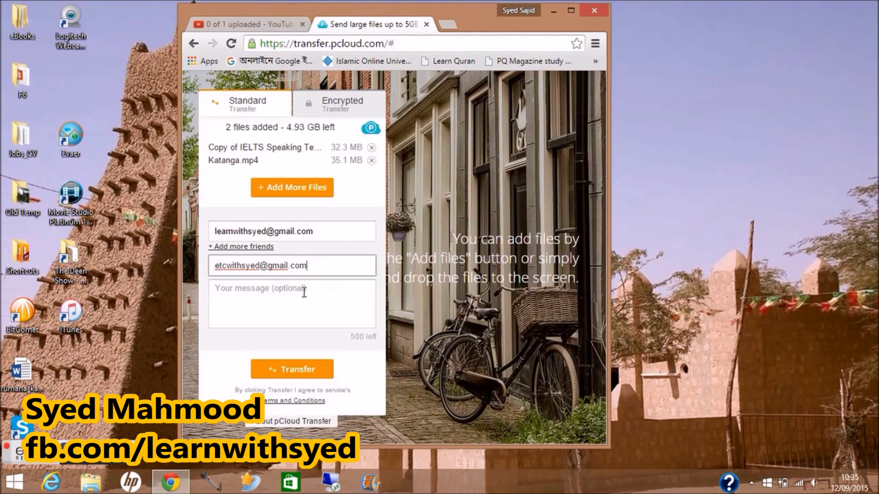
Paste the worldwide commercial-use rights message and start transferring the two videos
{"action": "left_click", "coordinate": [284, 297]}
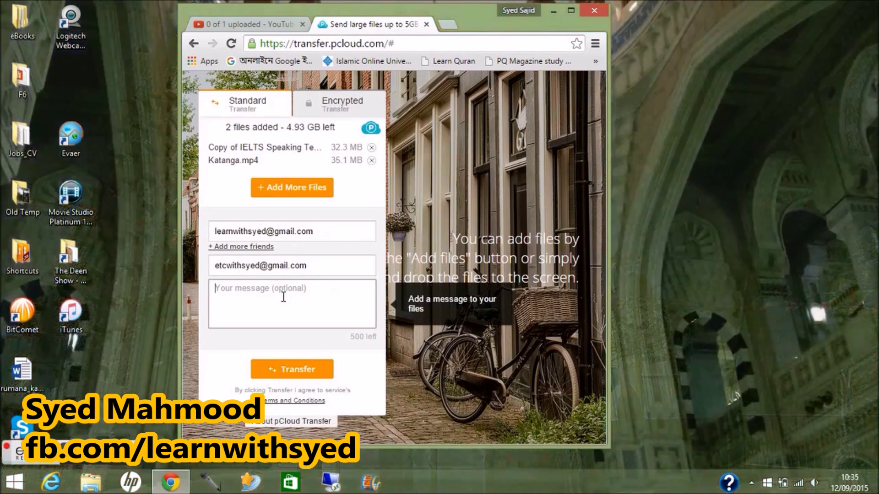
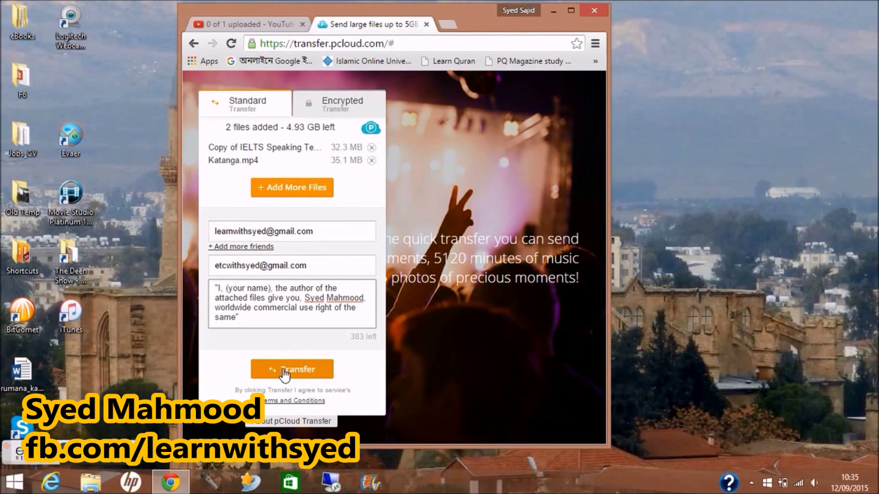
{"action": "left_click", "coordinate": [285, 375]}
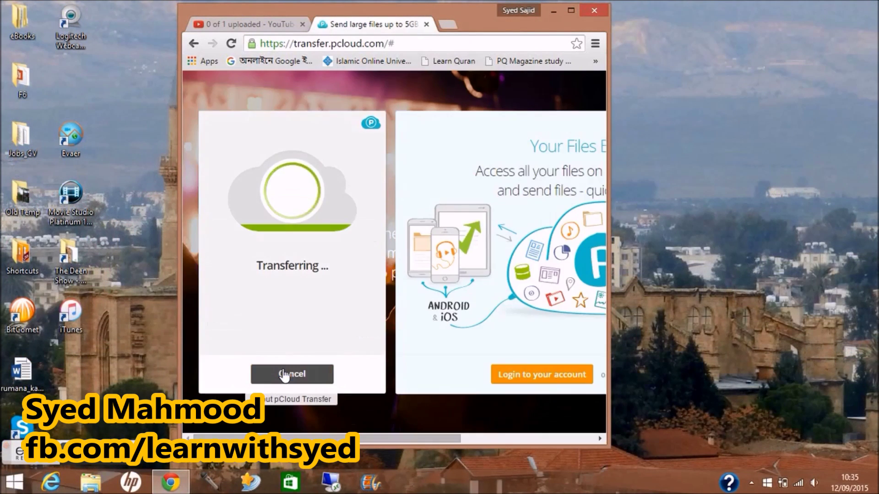